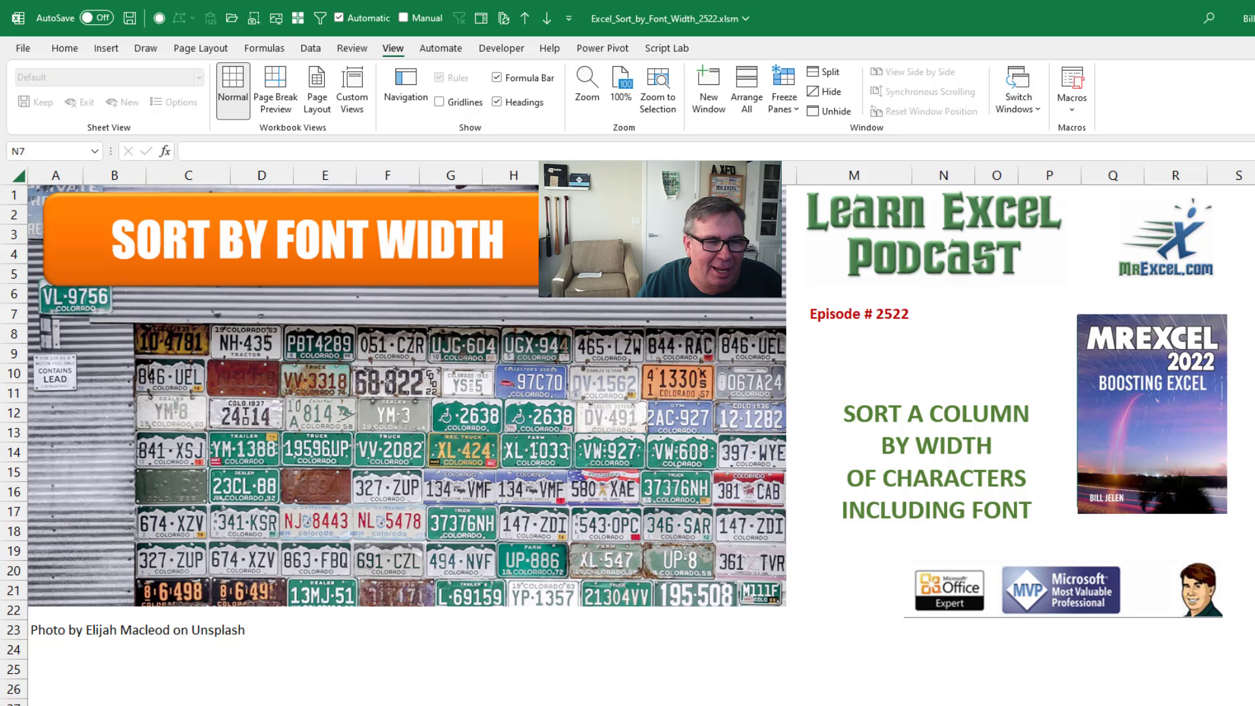
Move from the title sheet to the next worksheet with the viewer's question and sales data.
key(ctrl+Page_Down)
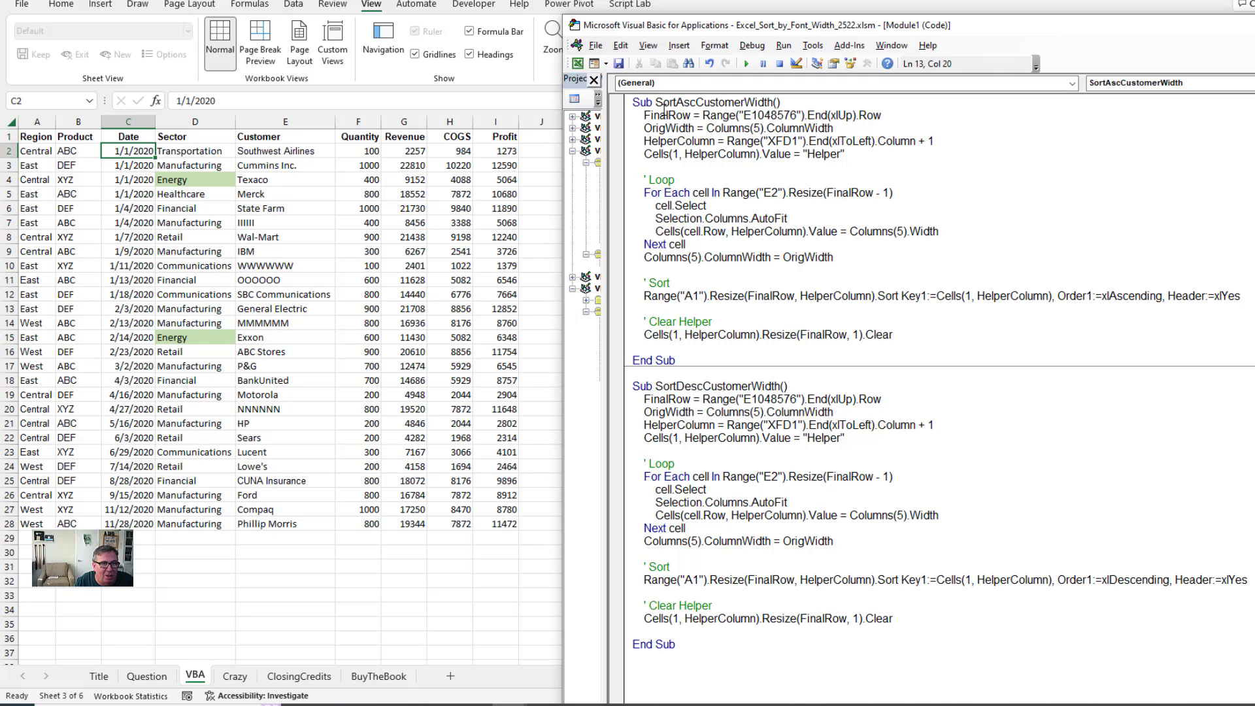
Start stepping through SortAscCustomerWidth from inside its code.
drag(788, 25, 829, 25)
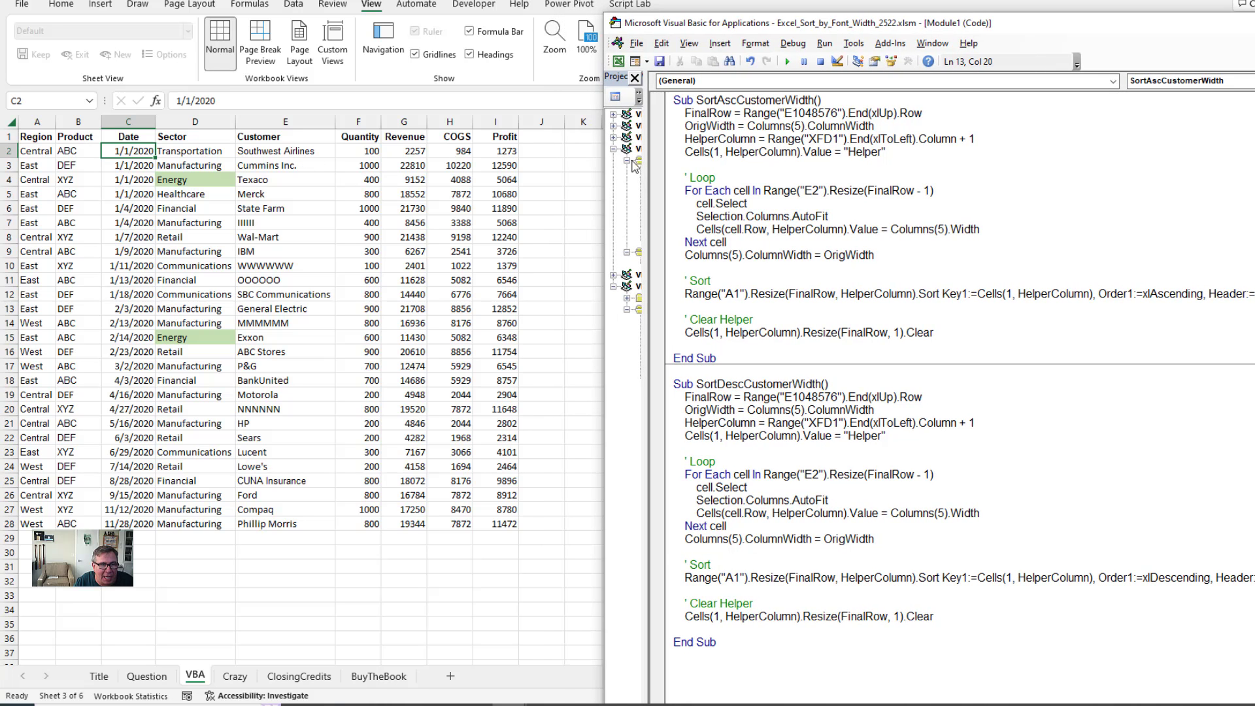
click(740, 103)
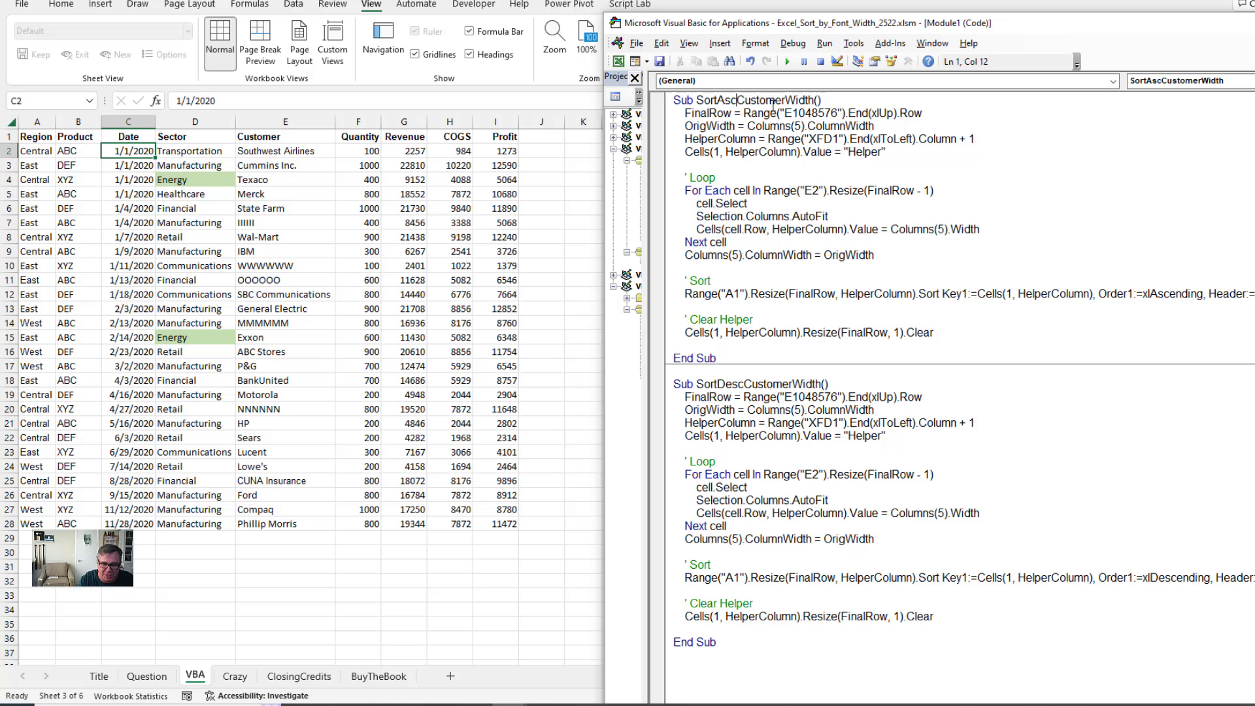
key(F8)
key(F8)
key(F8)
key(F8)
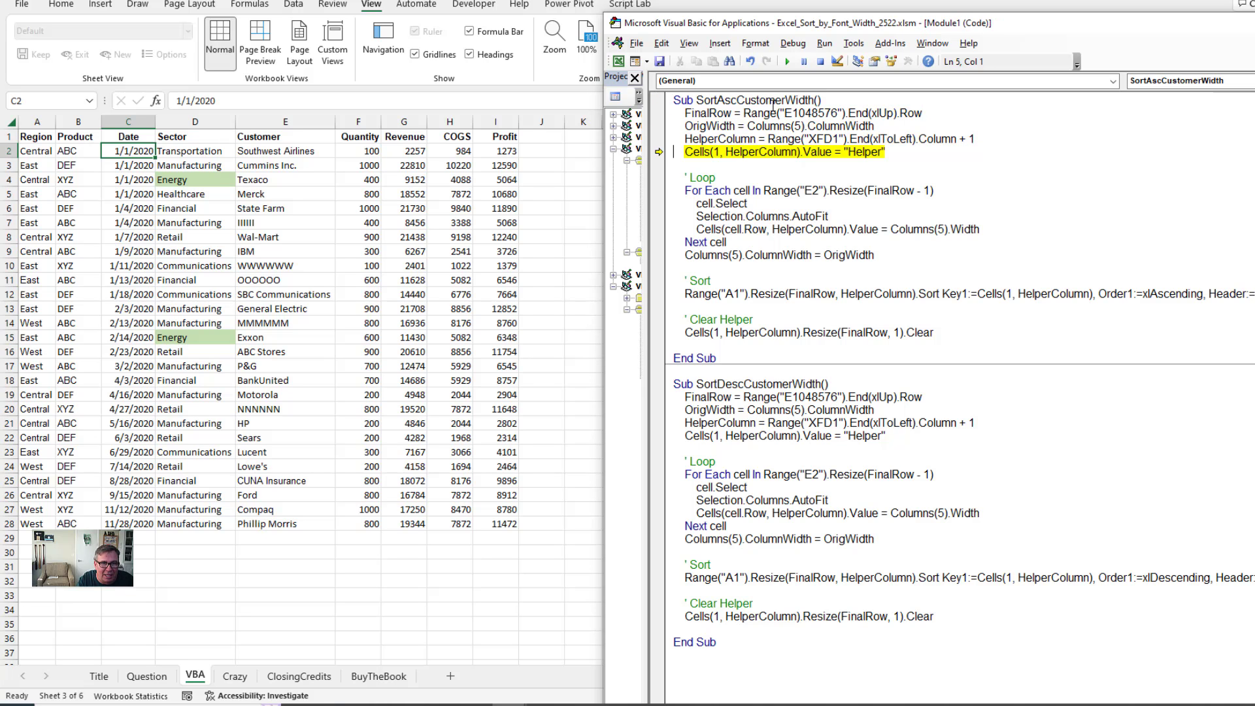
Step through the loop, autofitting column E and recording each customer's width under Helper.
key(F8)
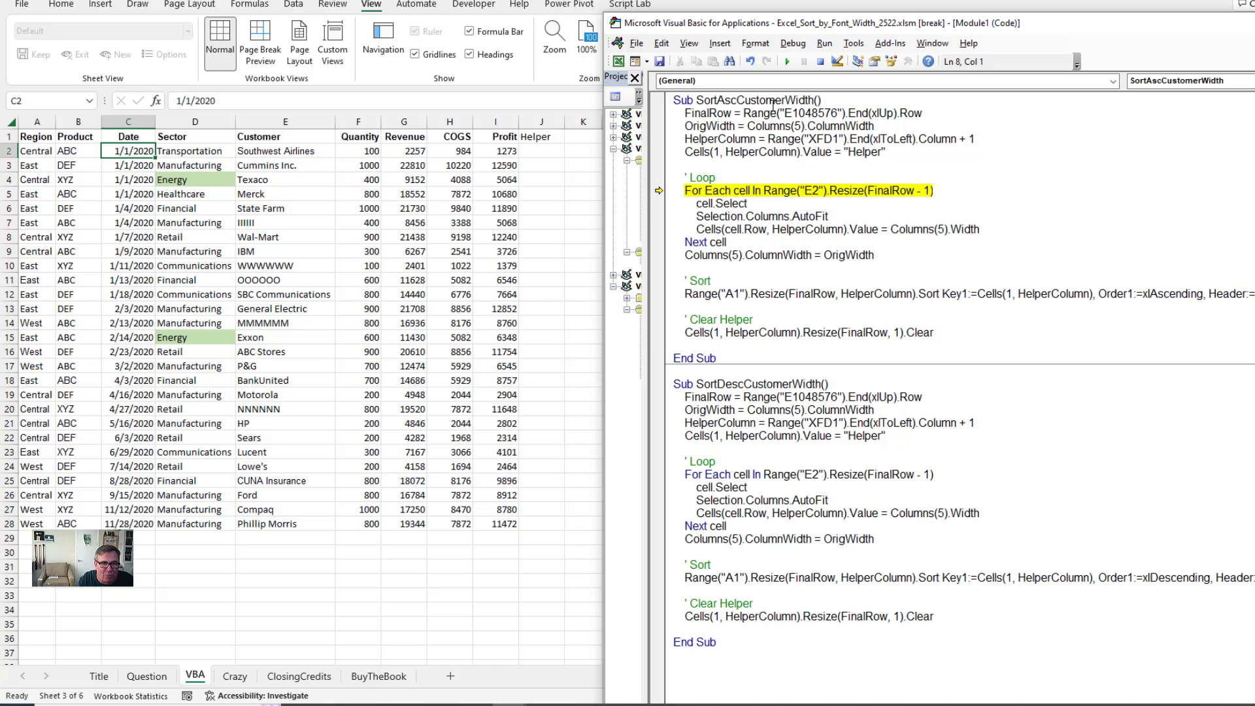
key(F8)
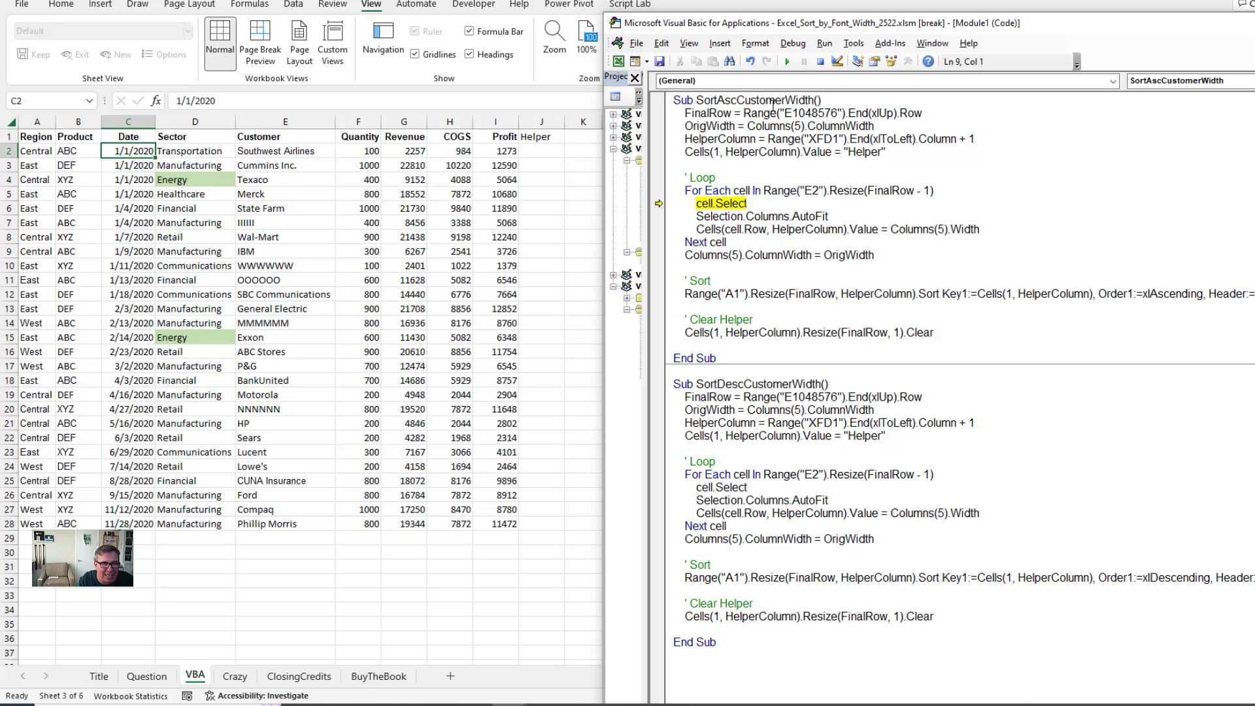
key(F8)
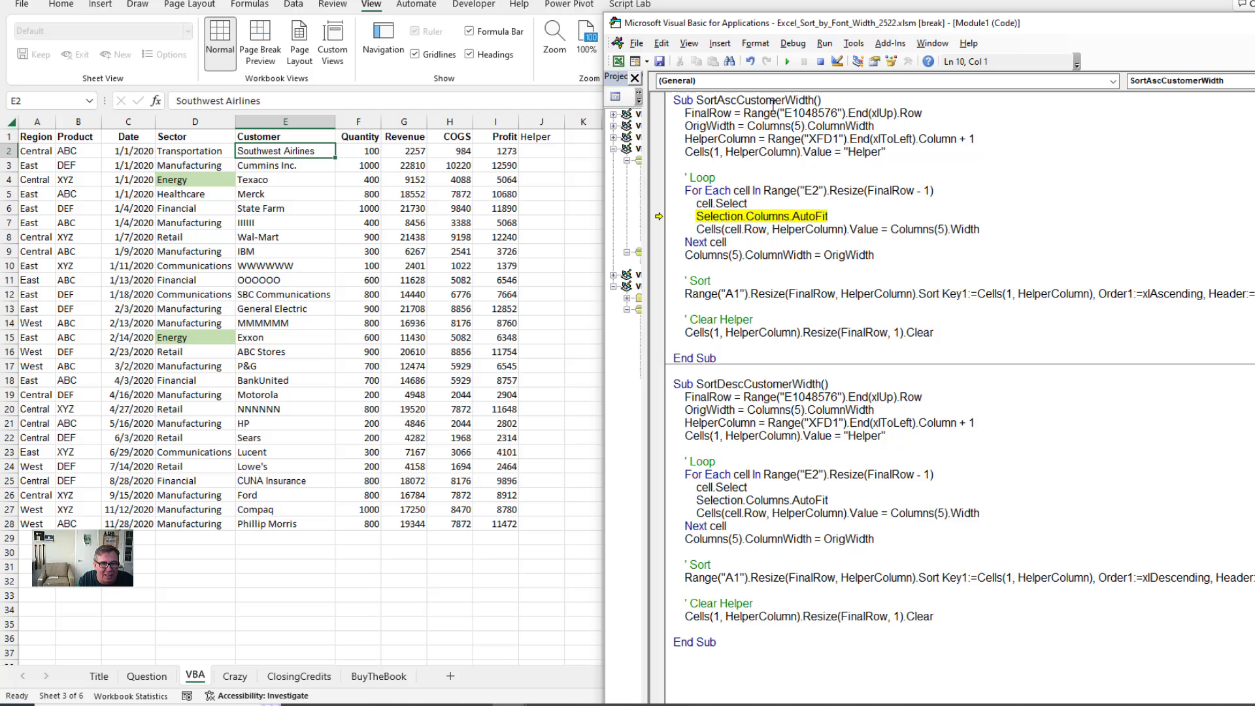
key(F8)
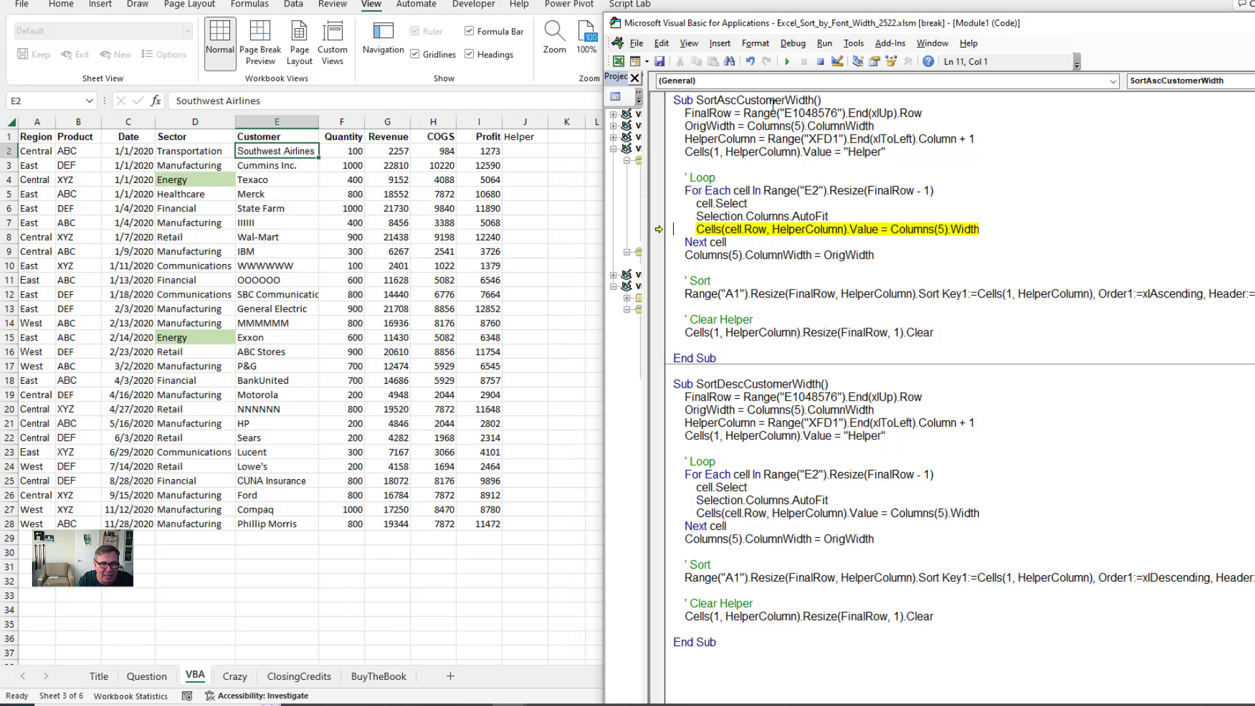
key(F8)
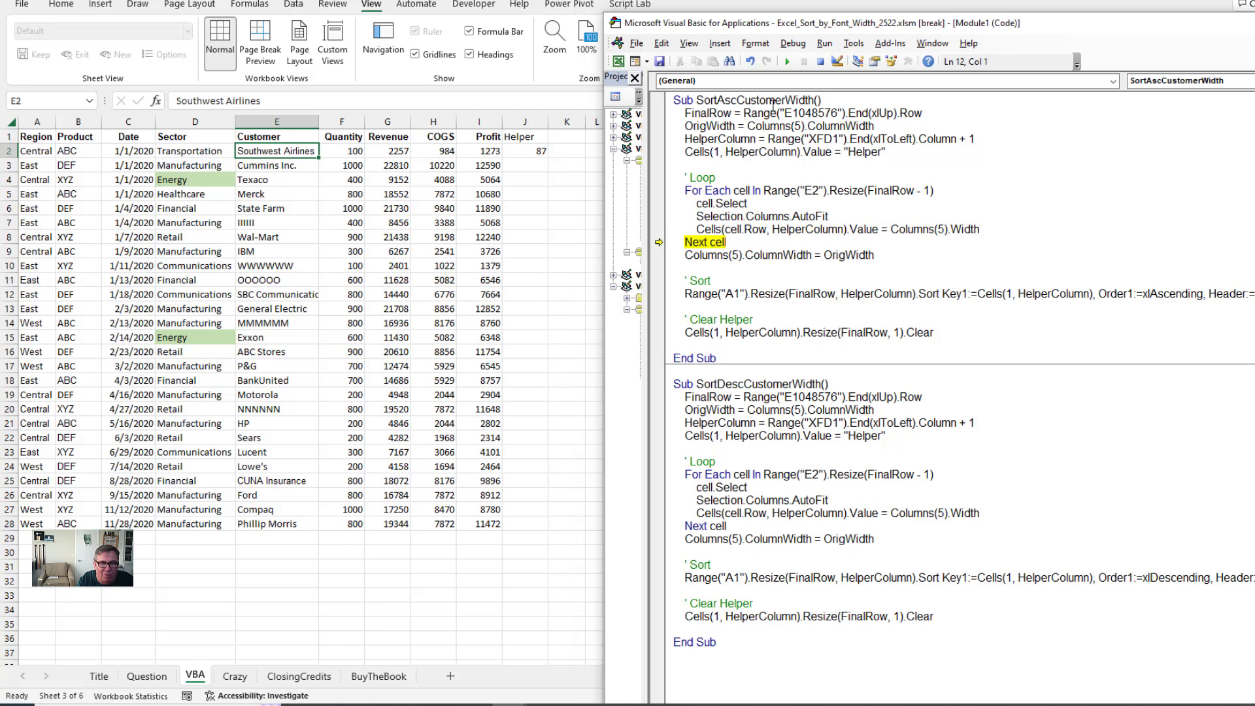
key(F8)
key(F8)
key(F8)
key(F8)
key(F8)
key(F8)
key(F8)
key(F8)
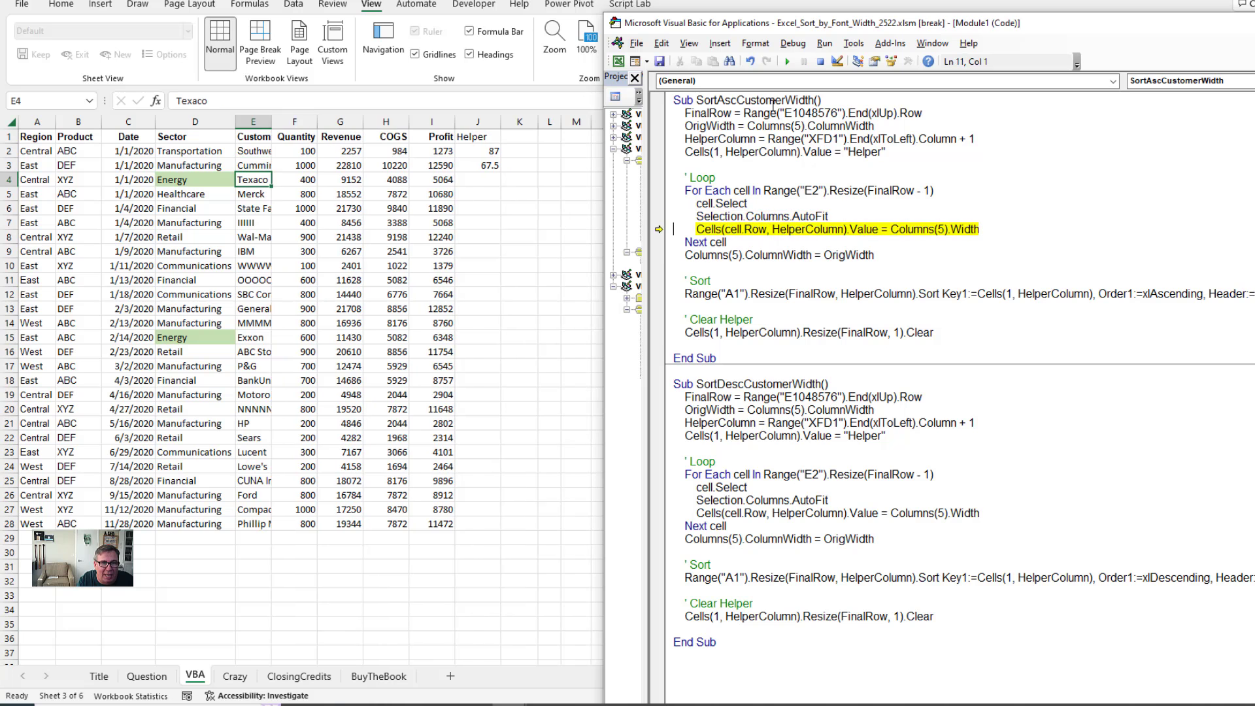
key(F8)
key(F8)
key(F8)
key(F8)
key(F8)
key(F8)
key(F8)
key(F8)
key(F8)
key(F8)
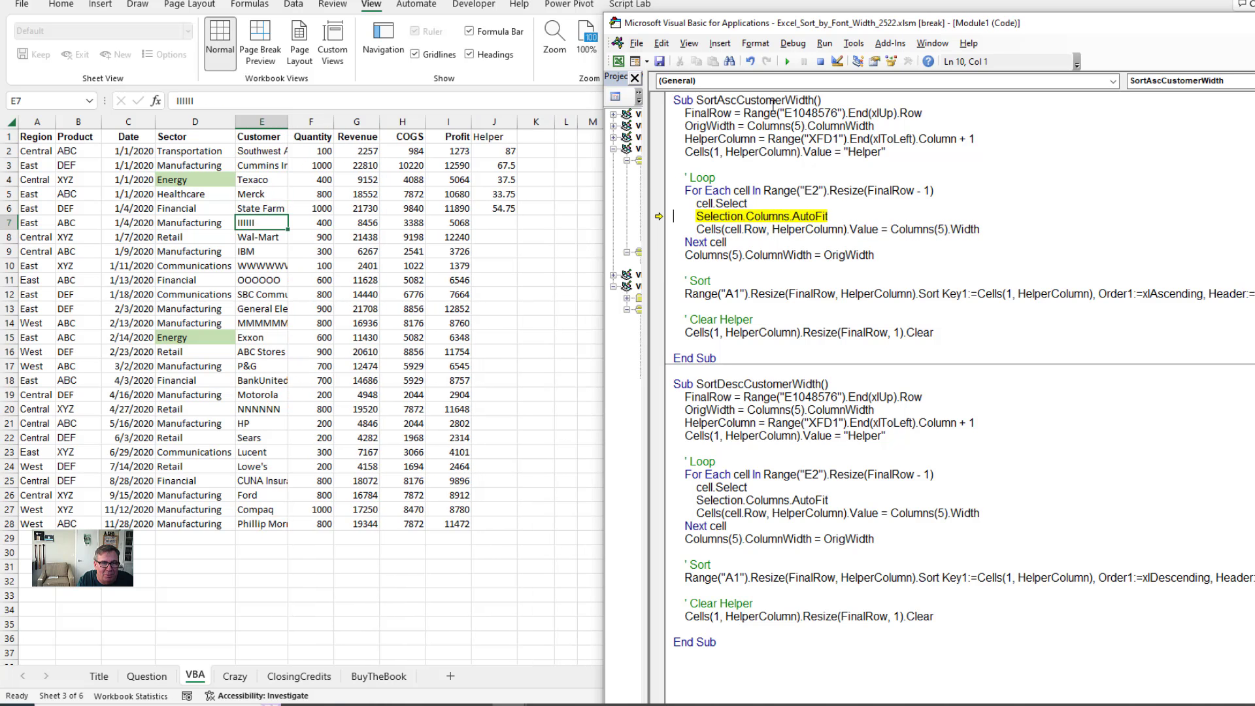
key(F8)
key(F8)
key(F8)
key(F8)
key(F8)
key(F8)
key(F8)
key(F8)
key(F8)
key(F8)
key(F8)
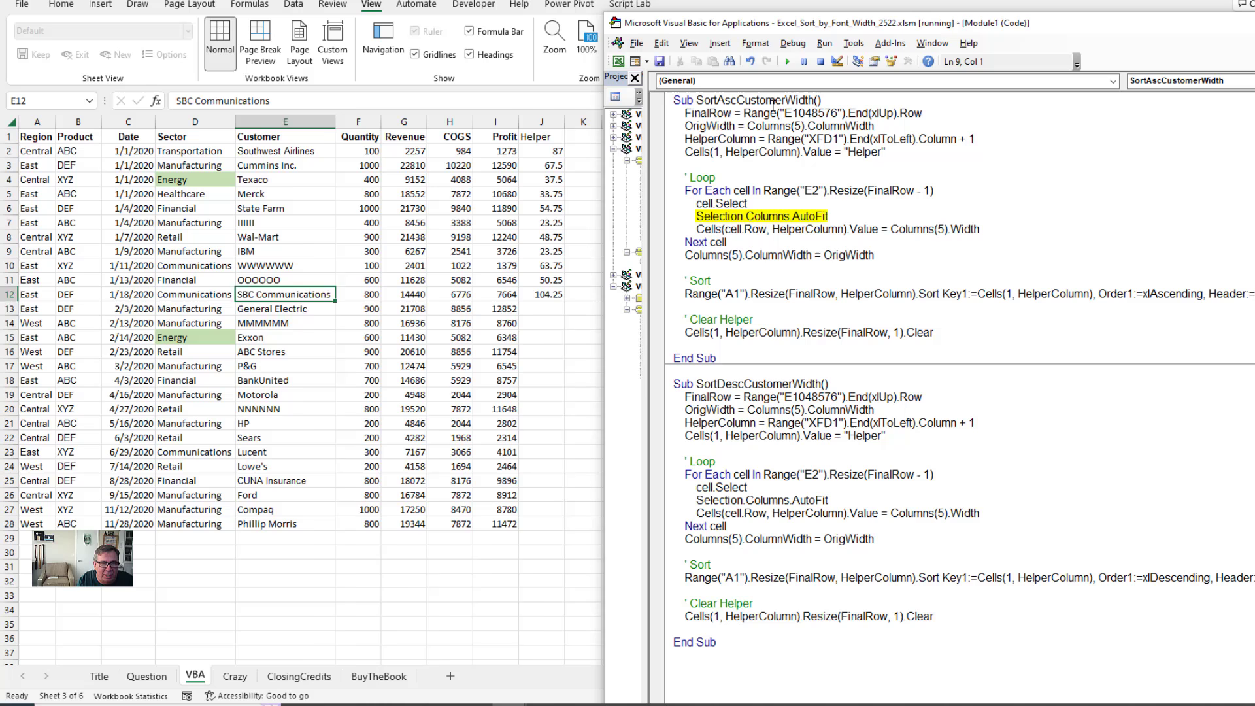
key(F8)
key(F8)
key(F8)
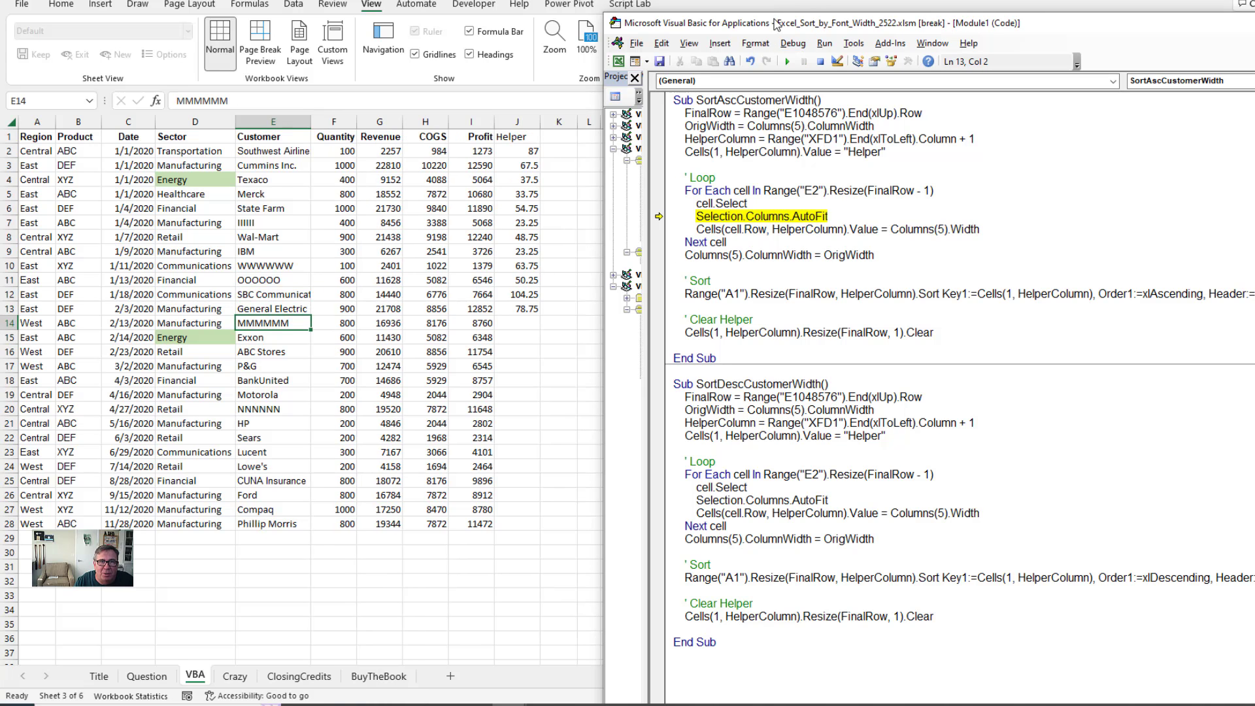
Run To Cursor through the loop, step through the width reset and sort, then run to the end.
click(793, 43)
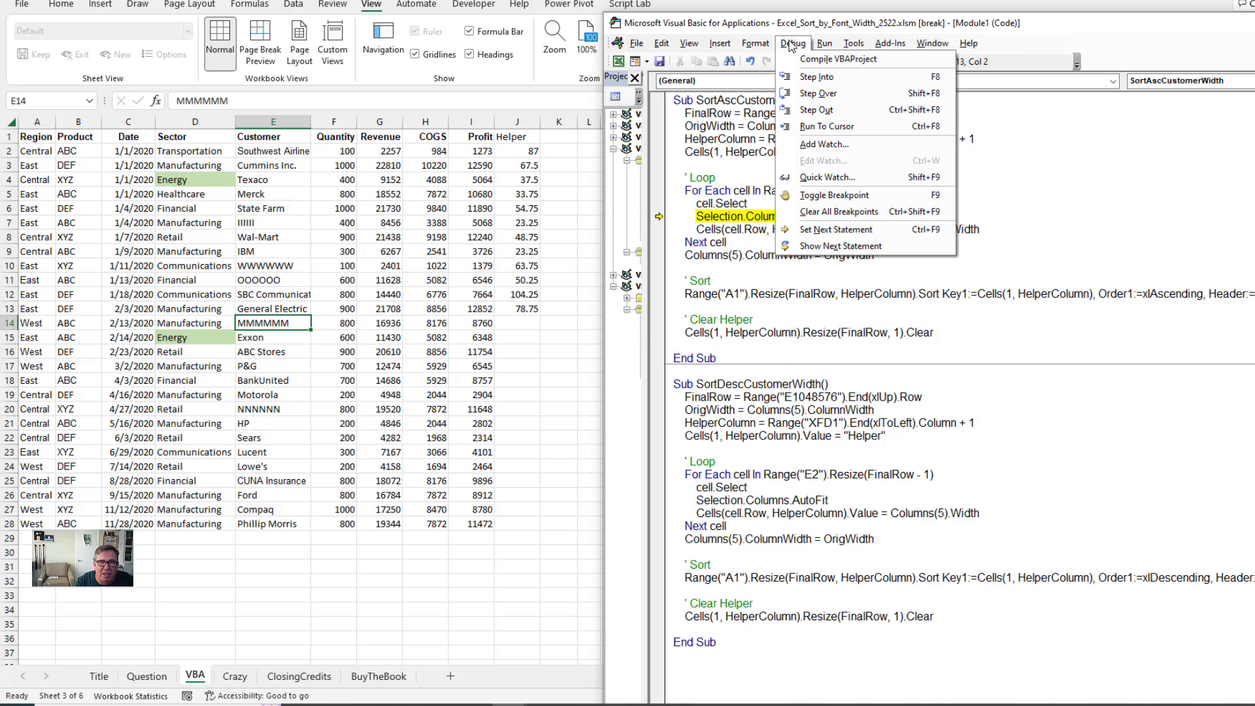
click(826, 126)
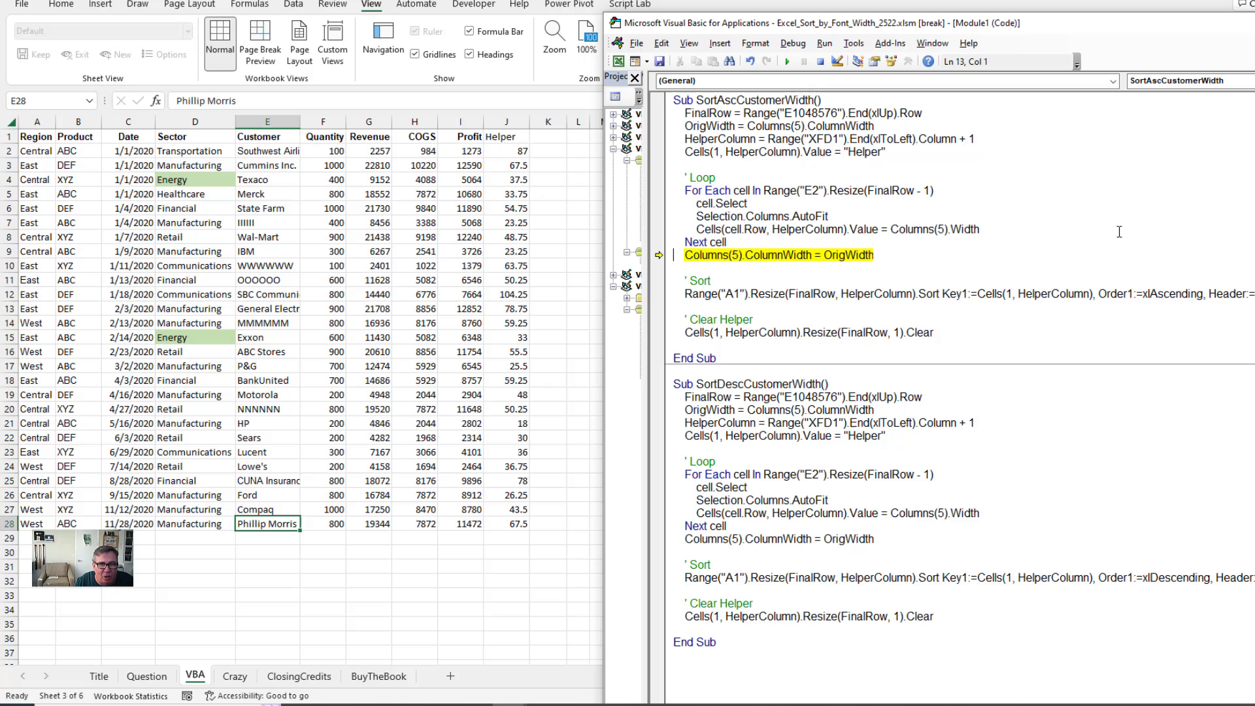
key(F8)
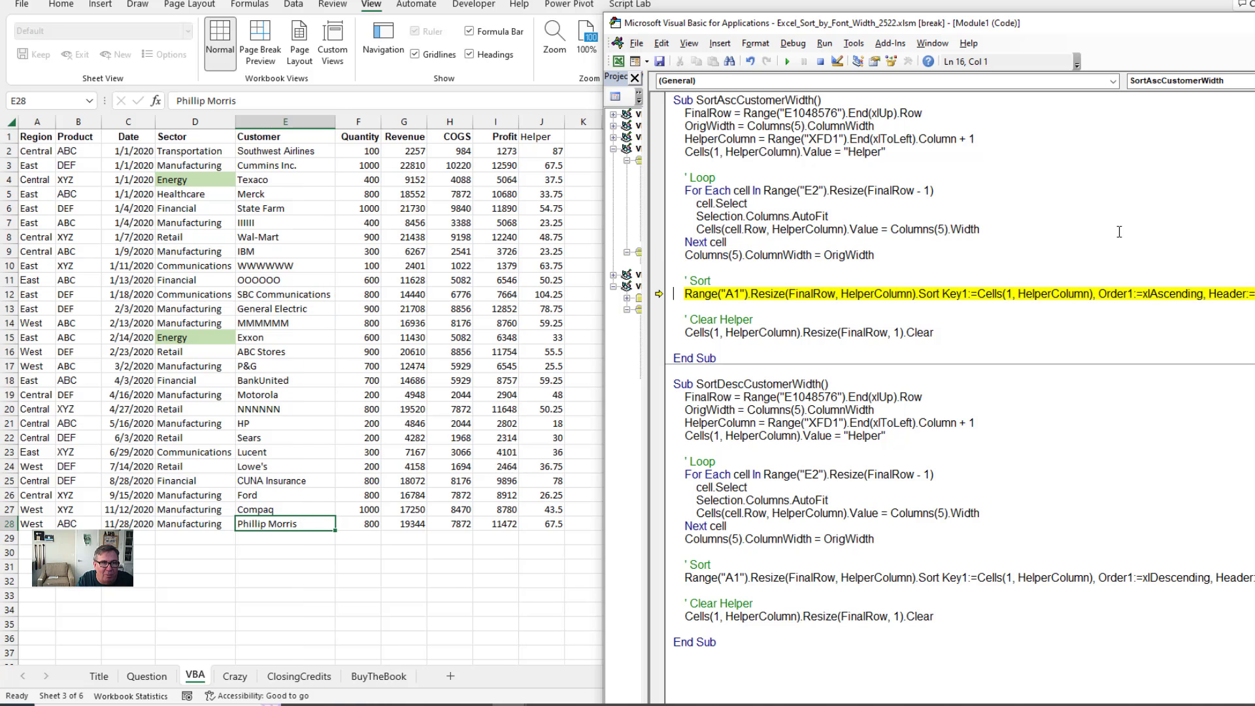
key(F8)
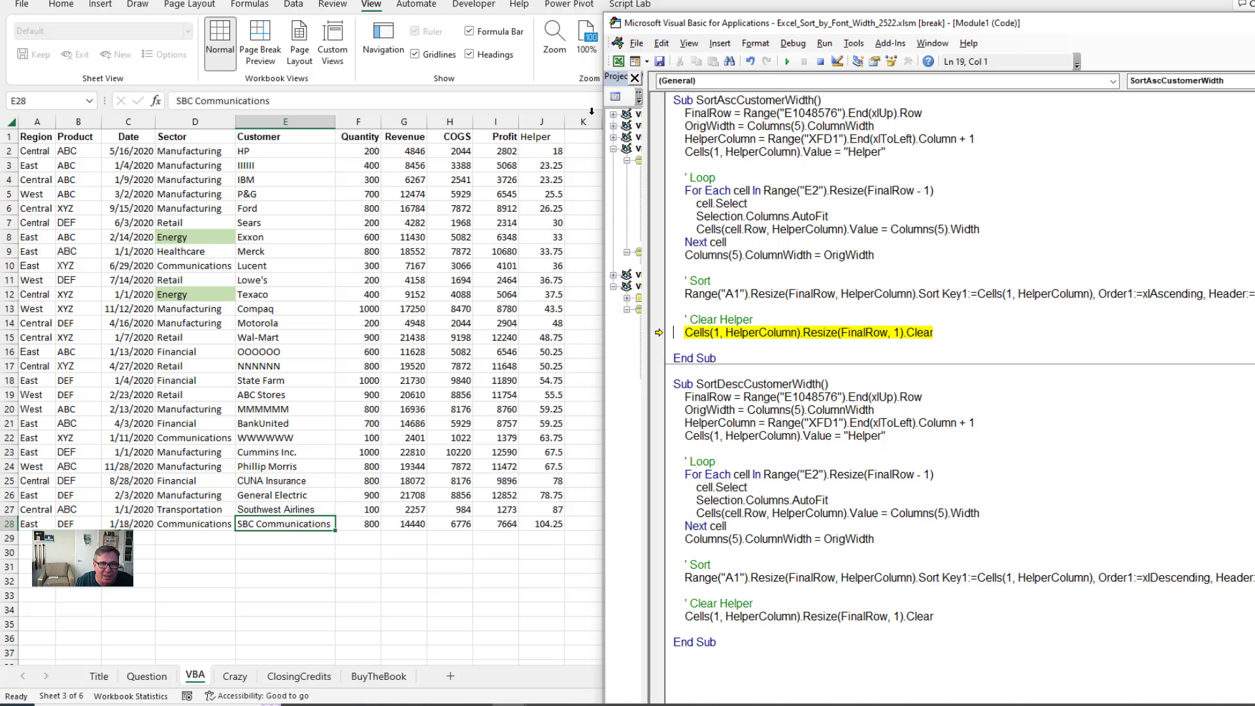
click(787, 62)
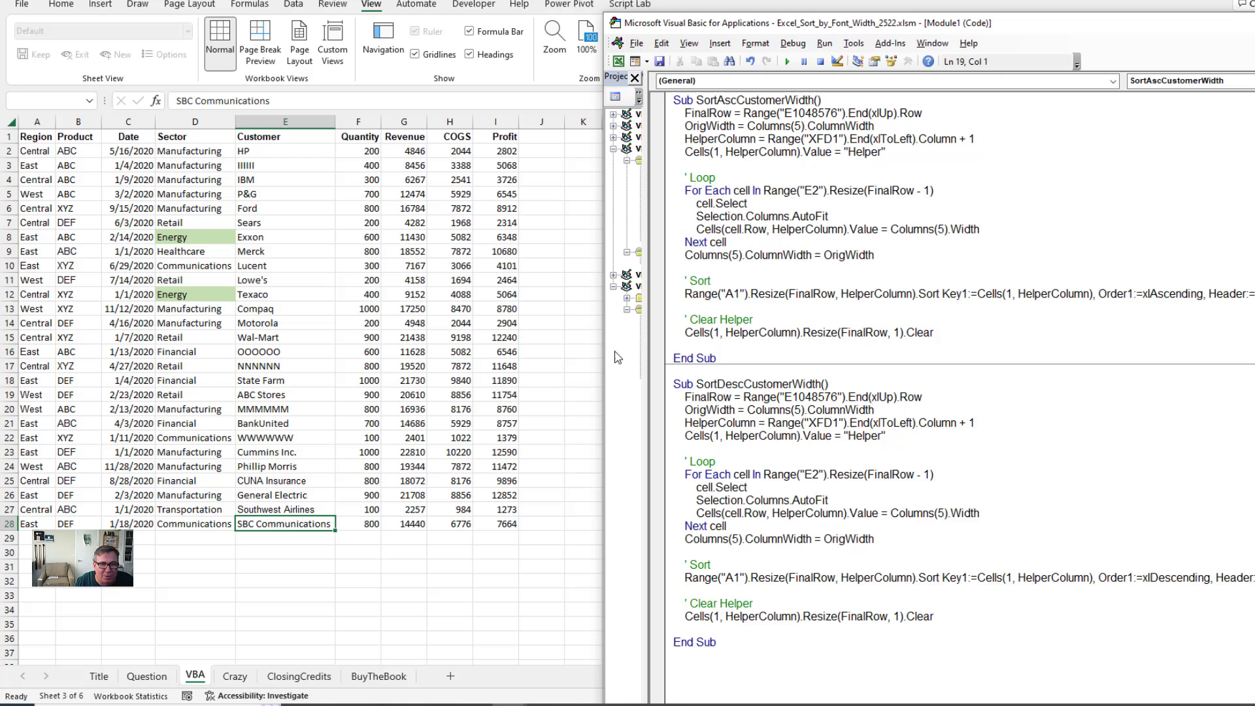
click(265, 154)
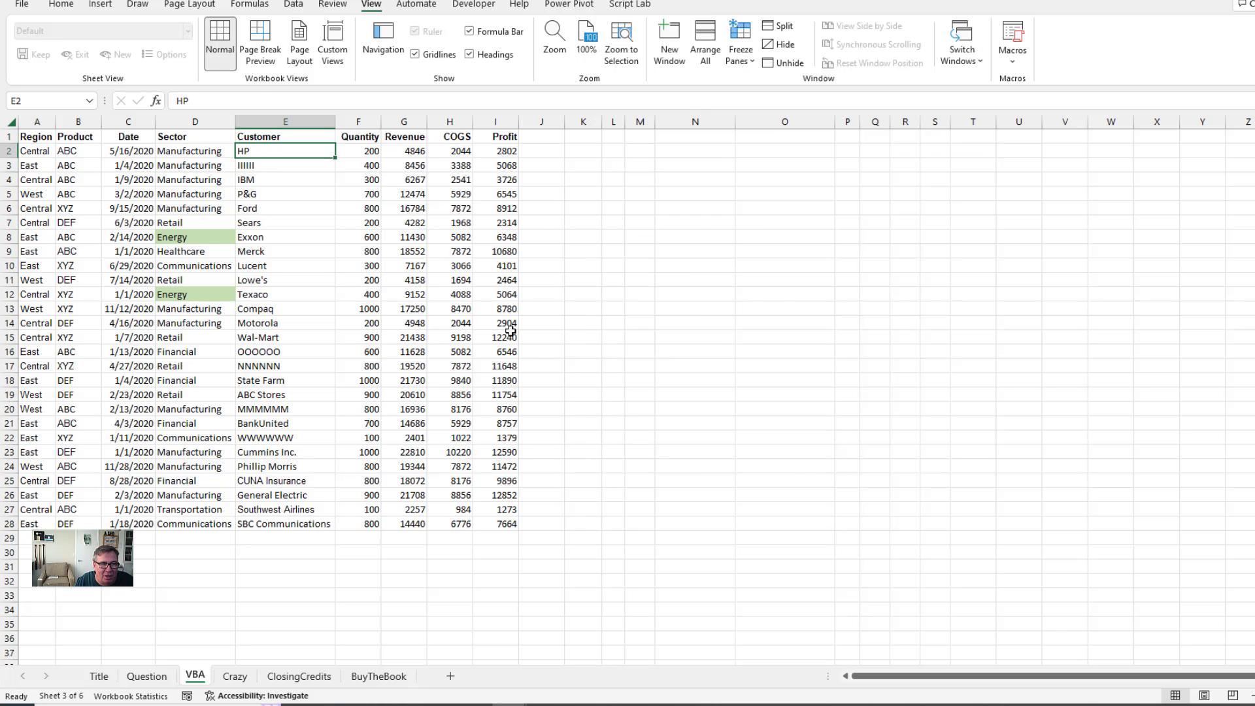
key(alt+F11)
click(761, 385)
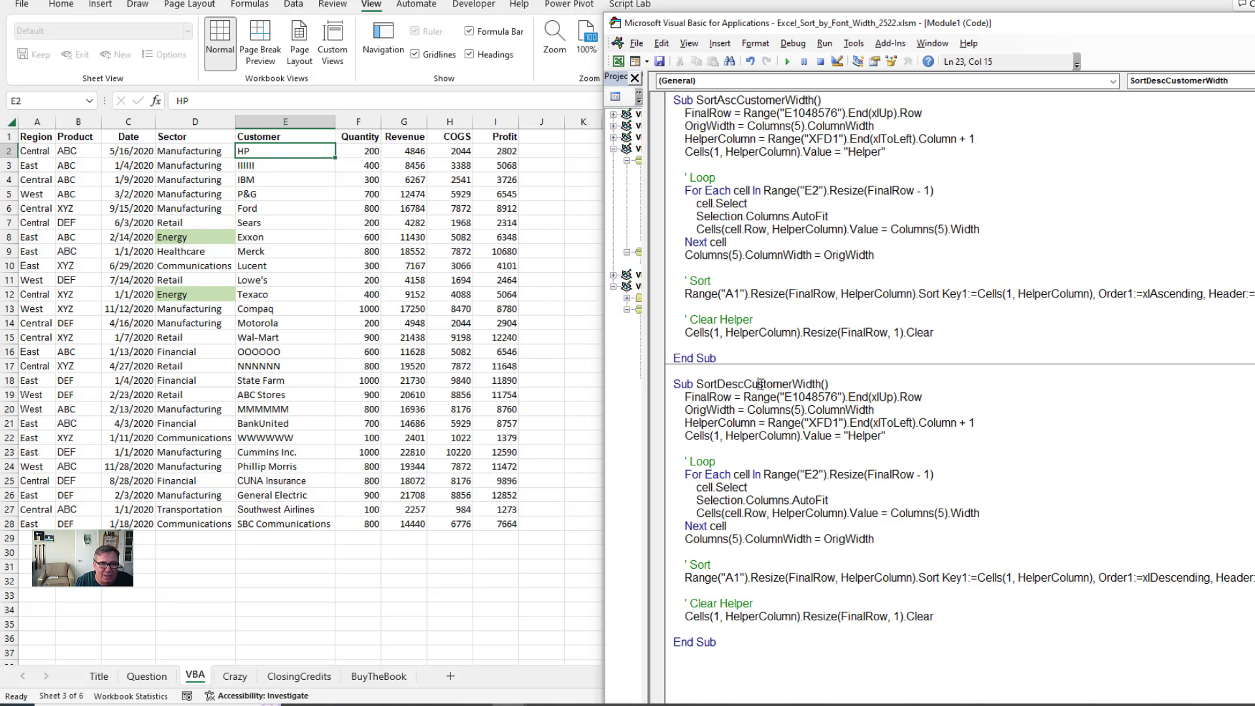
click(788, 61)
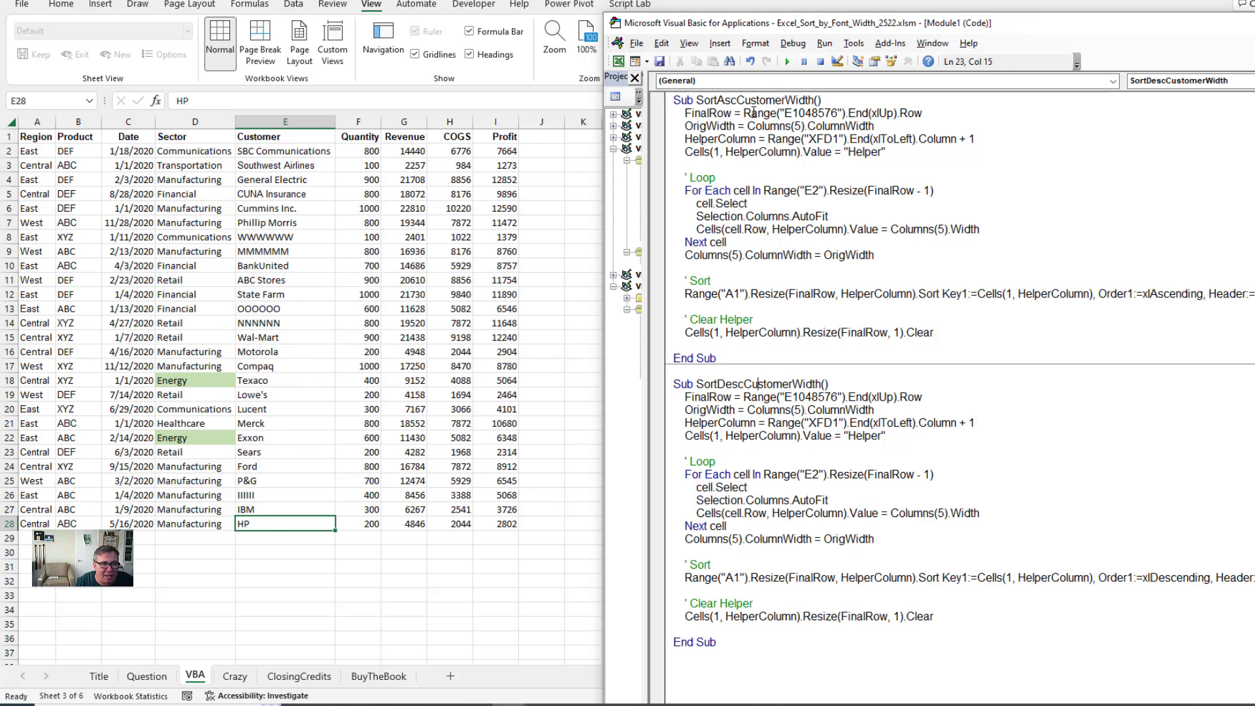
click(728, 100)
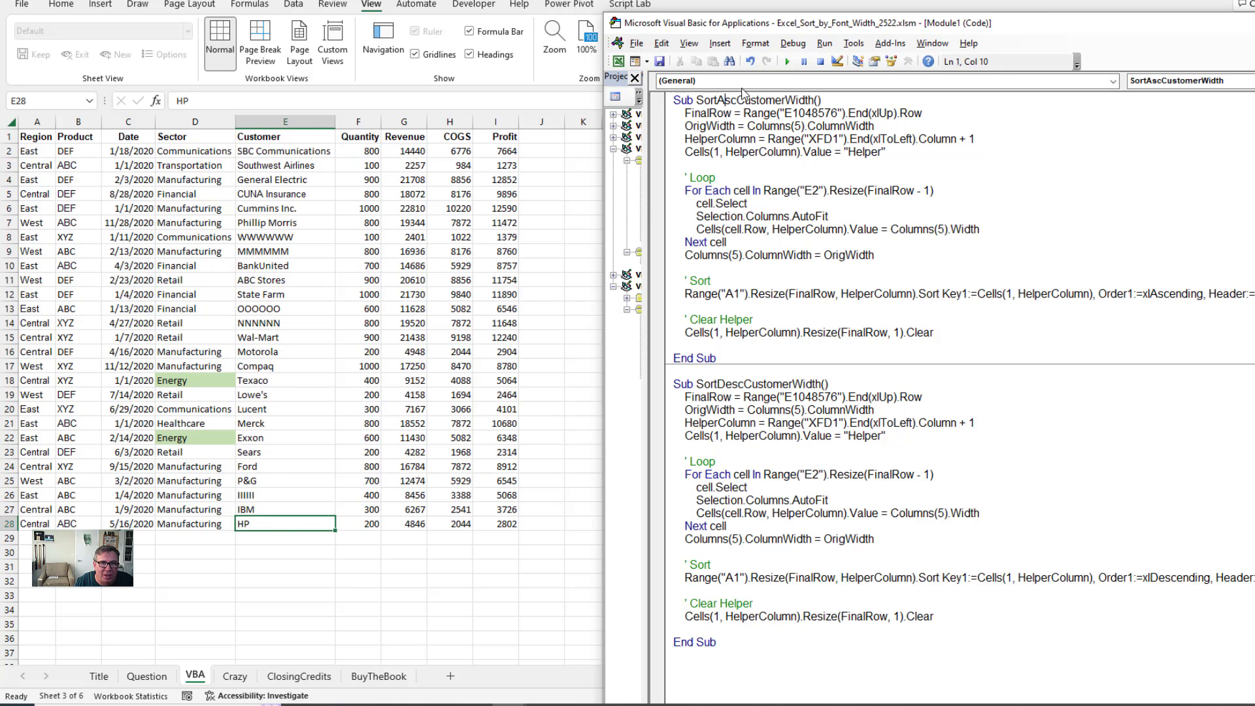
click(786, 61)
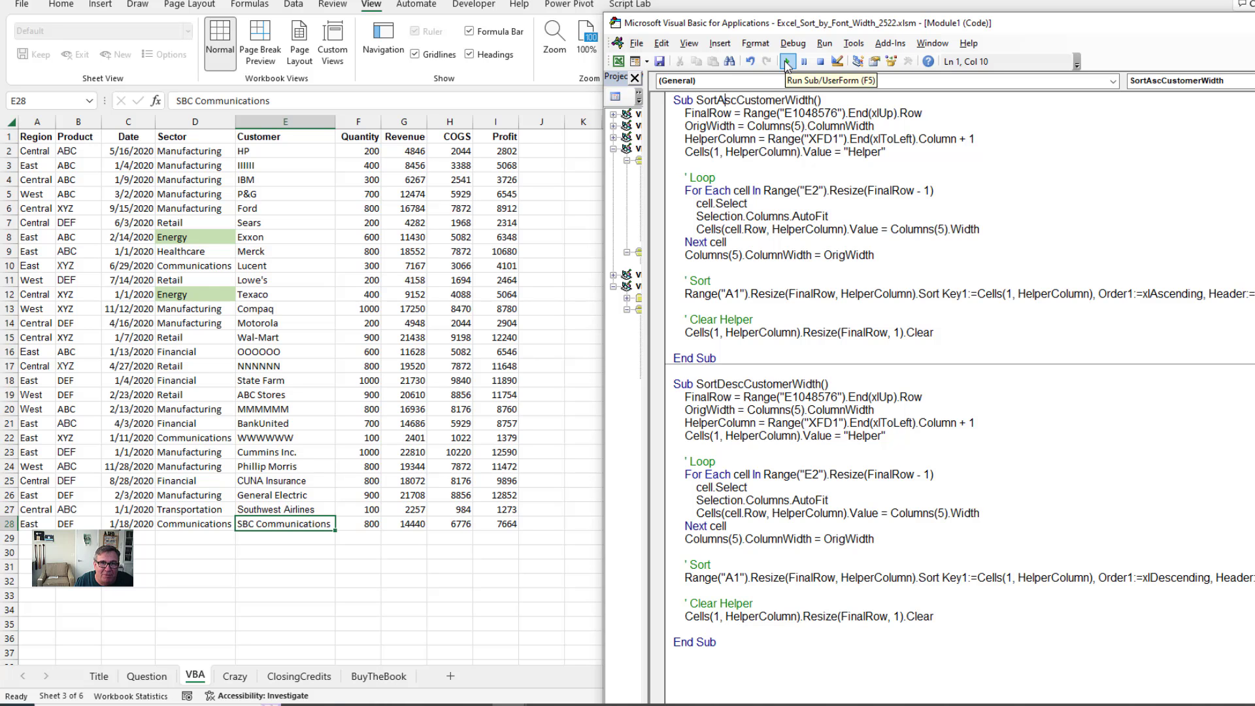
On the Crazy sheet, inspect the fonts of the AAAAAA and BBBBBB customer names.
click(234, 676)
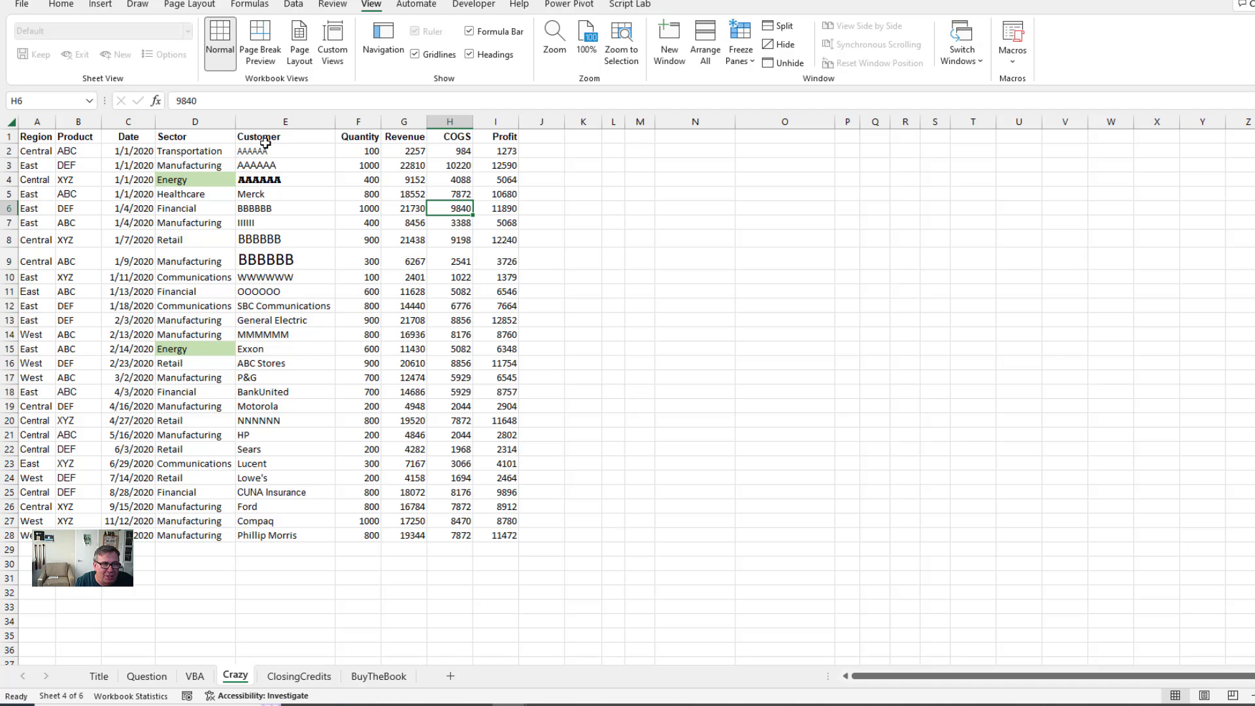
click(273, 165)
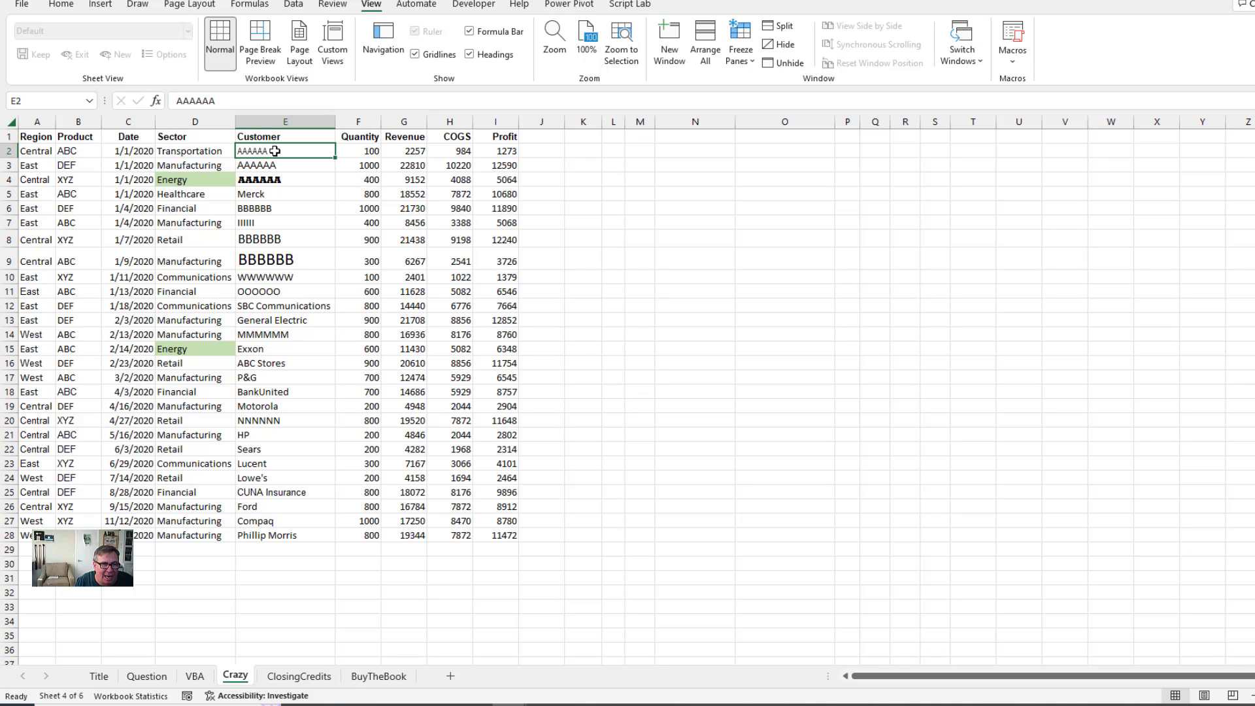
click(282, 179)
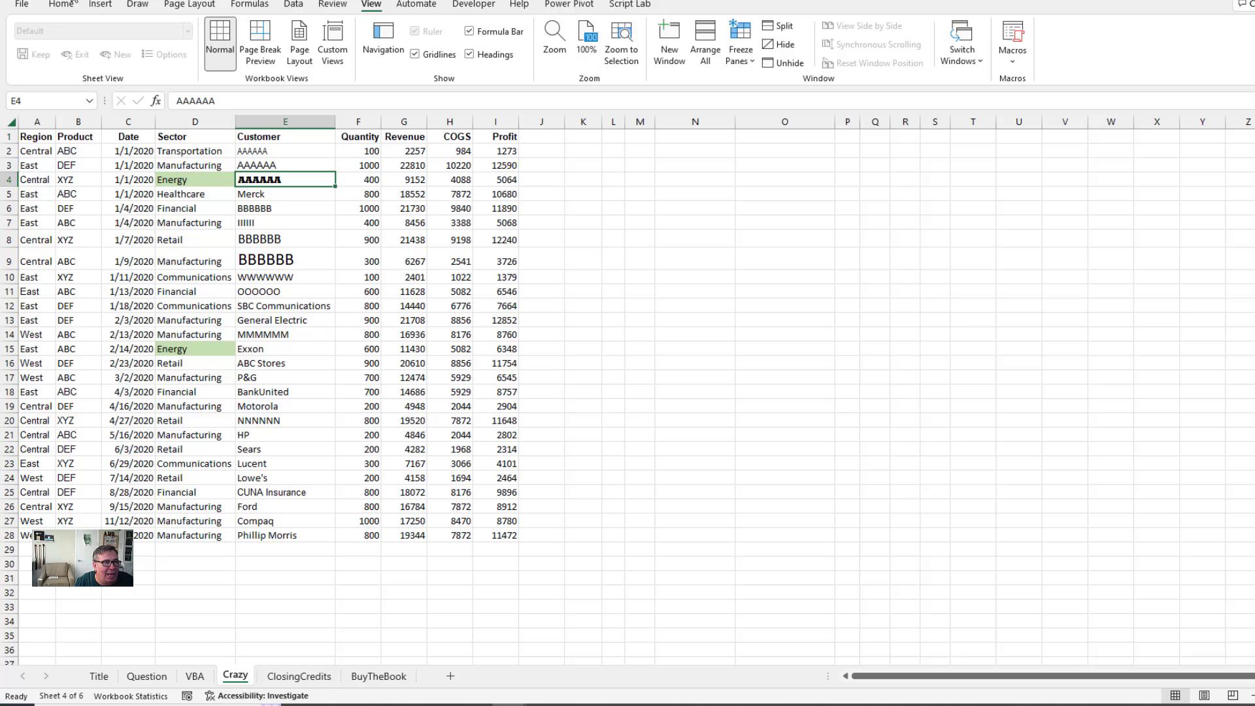
click(60, 5)
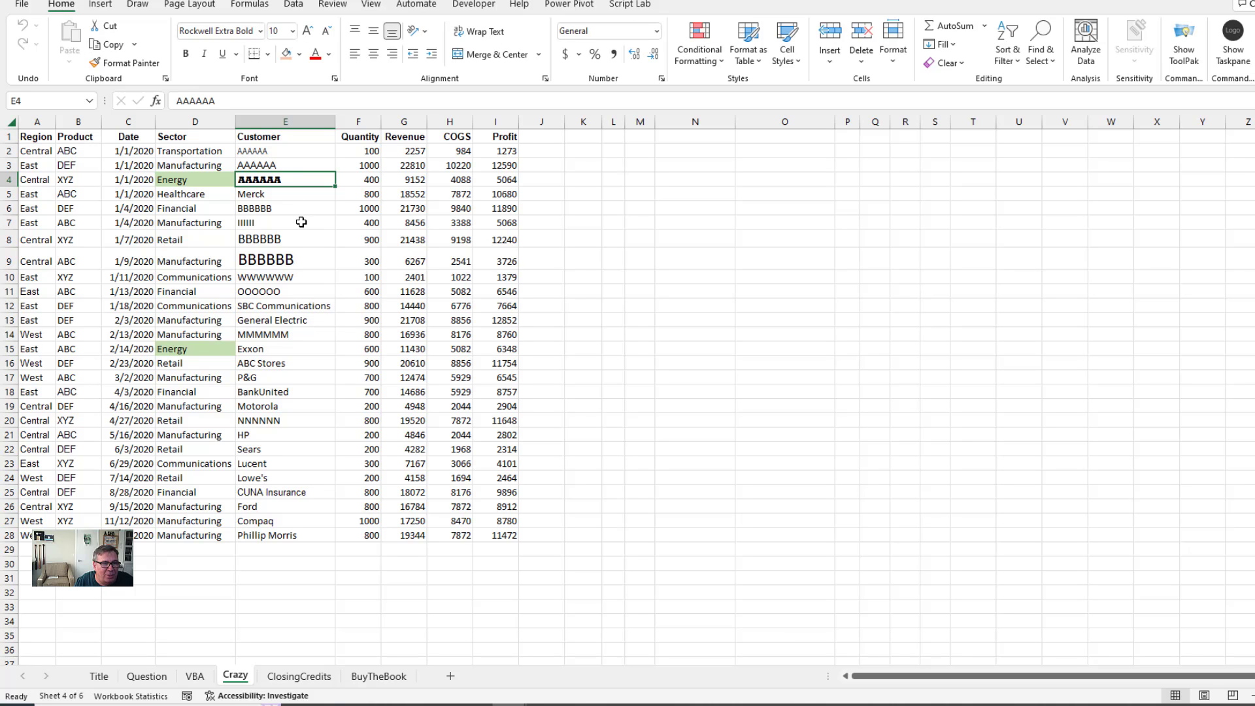
click(275, 209)
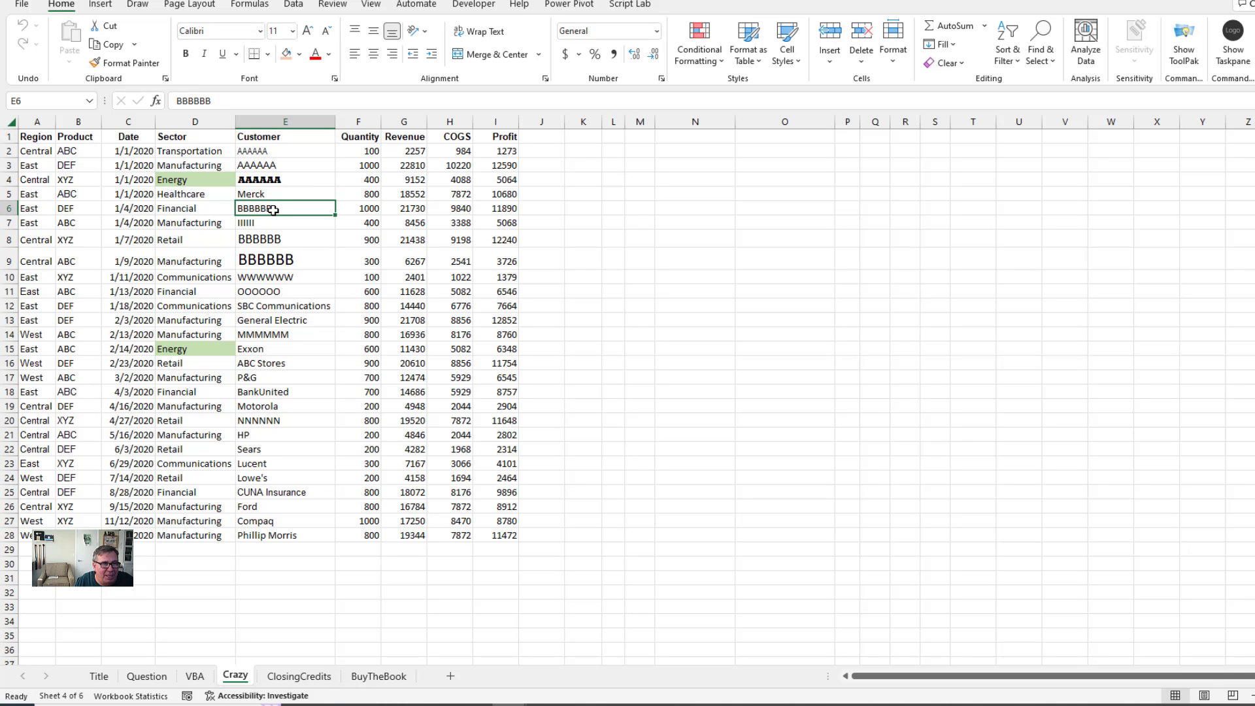
click(277, 241)
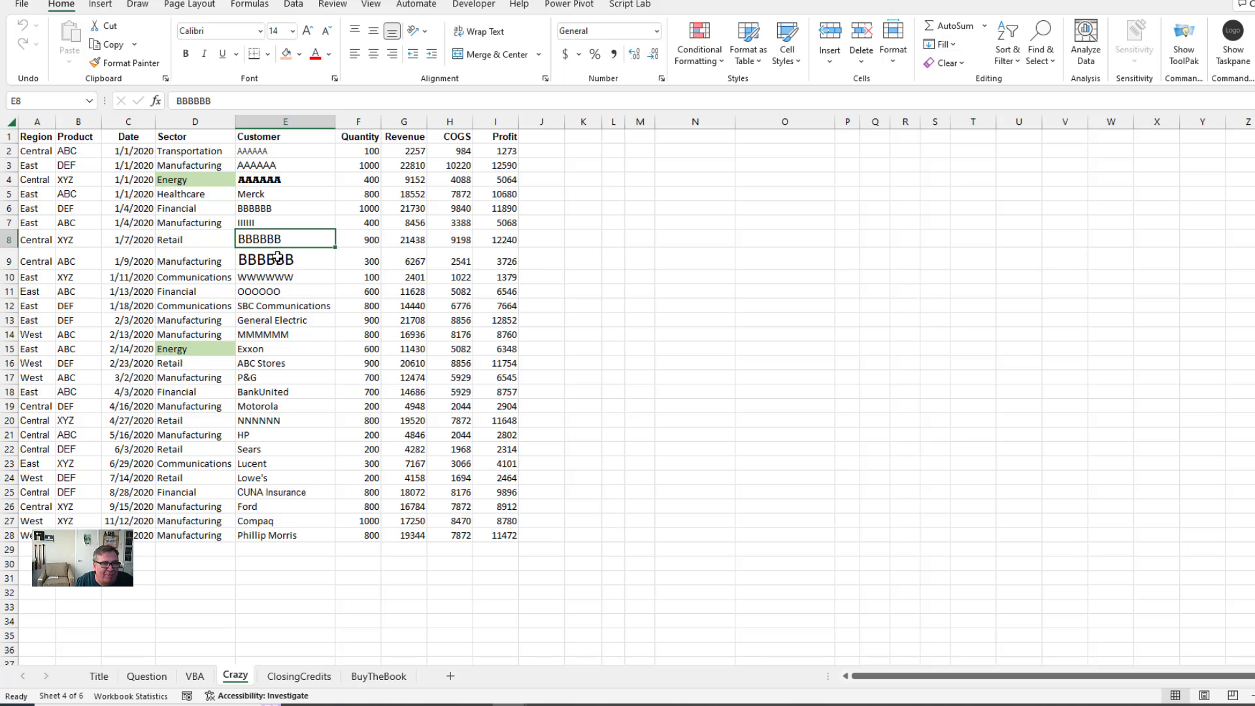
click(278, 260)
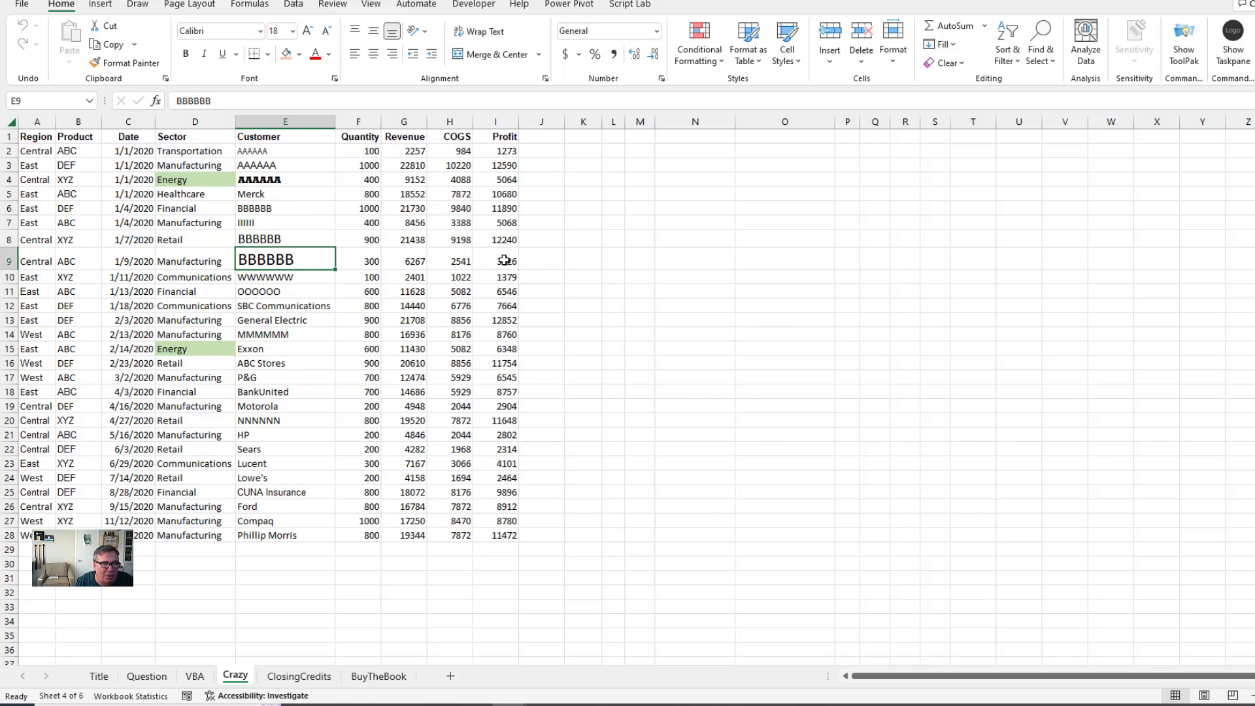
Run SortAscCustomerWidth, then SortDescCustomerWidth, on the Crazy sheet.
key(alt+F11)
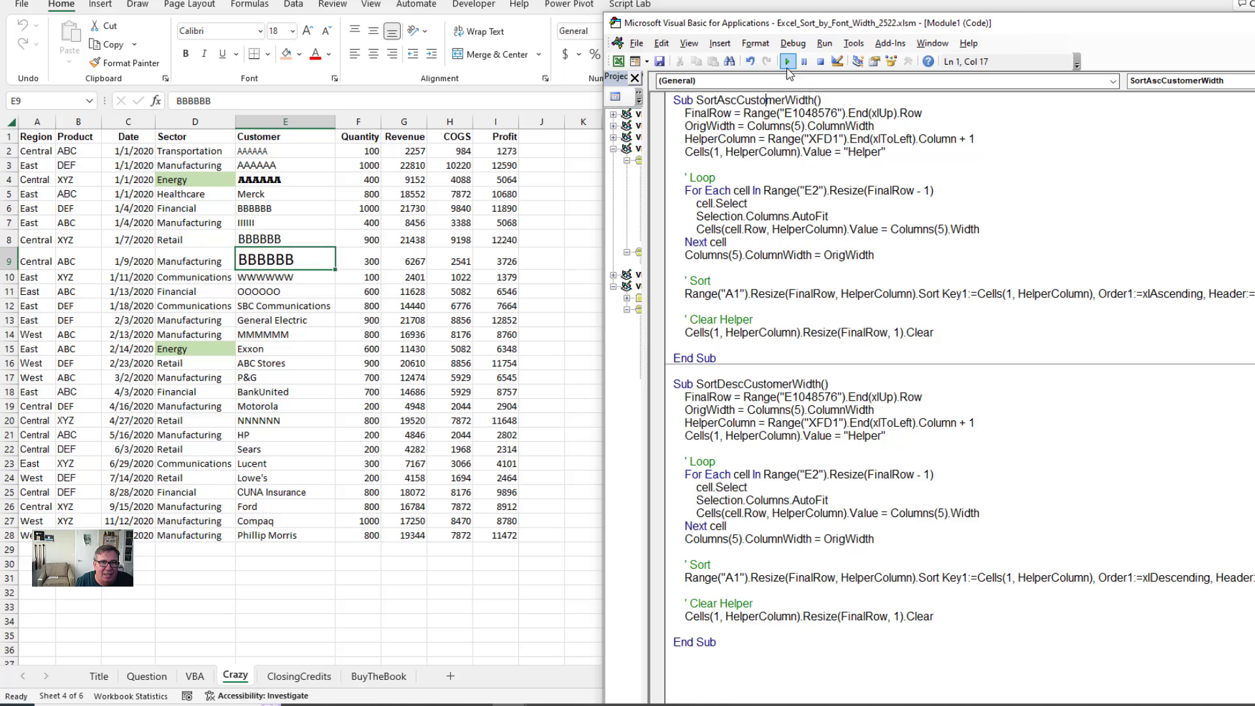
click(787, 62)
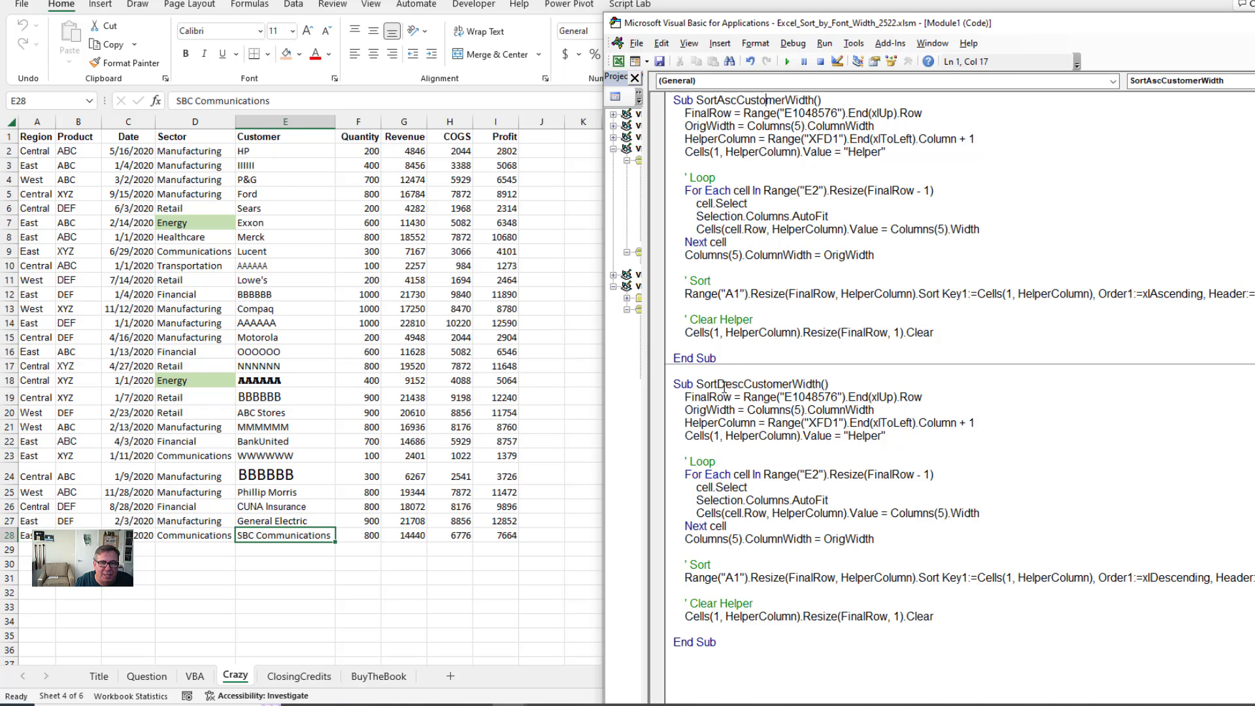
click(721, 384)
click(787, 62)
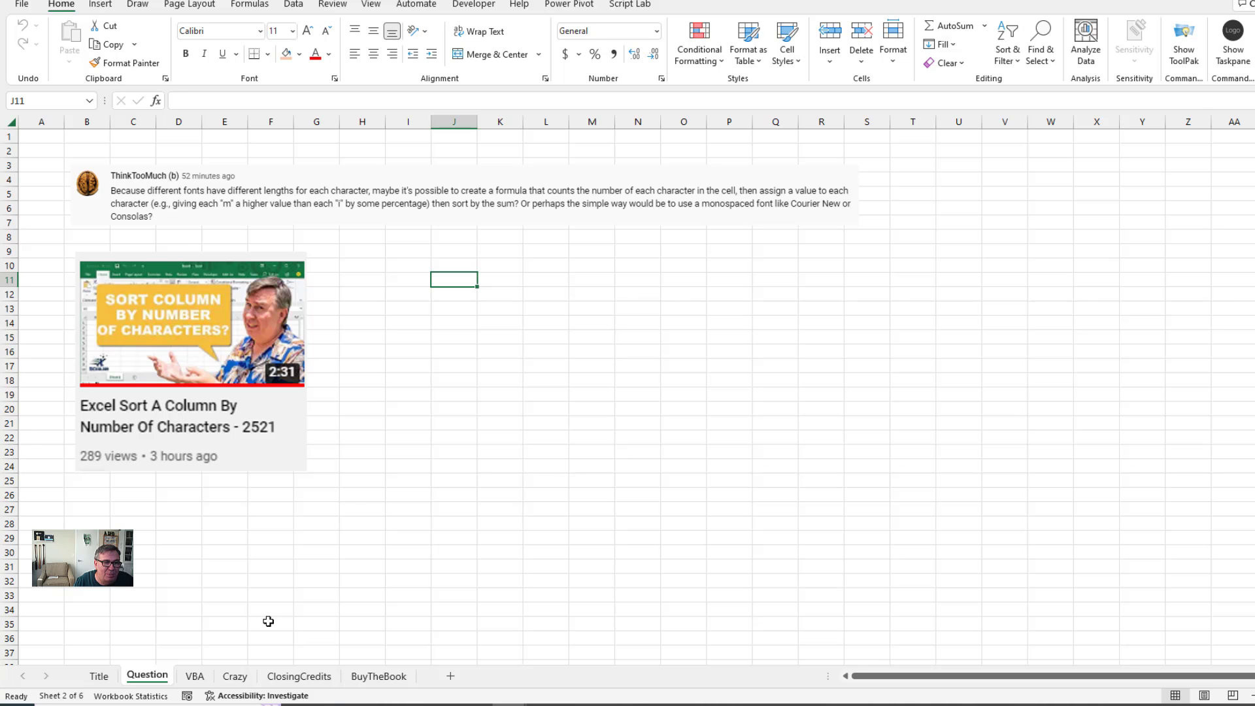
Show the ClosingCredits sheet with the theme song credits.
click(298, 677)
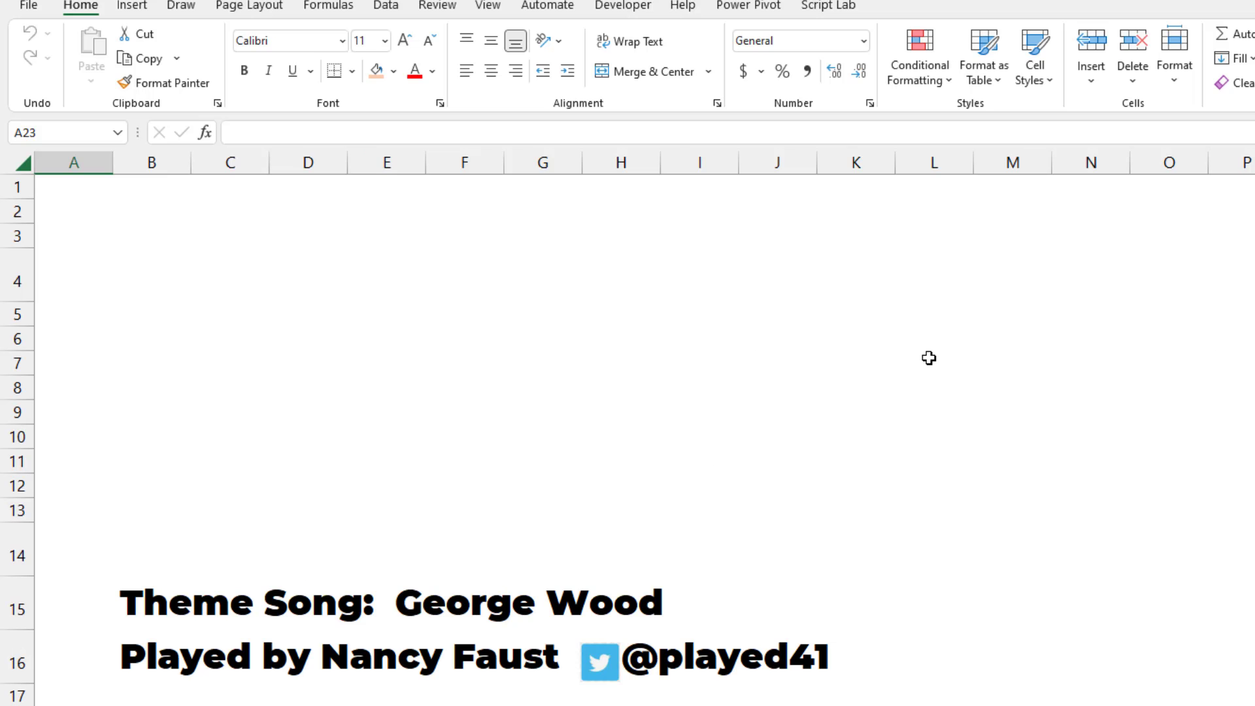